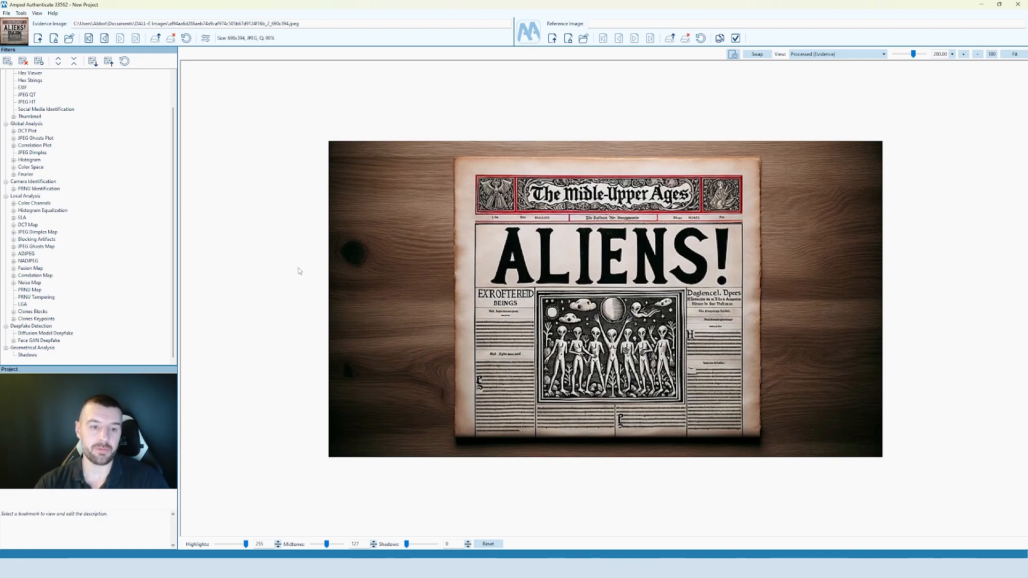
# Run the Diffusion Model Deepfake filter on the newspaper image and examine the Dall-E and other model confidence values.
pyautogui.click(59, 334)
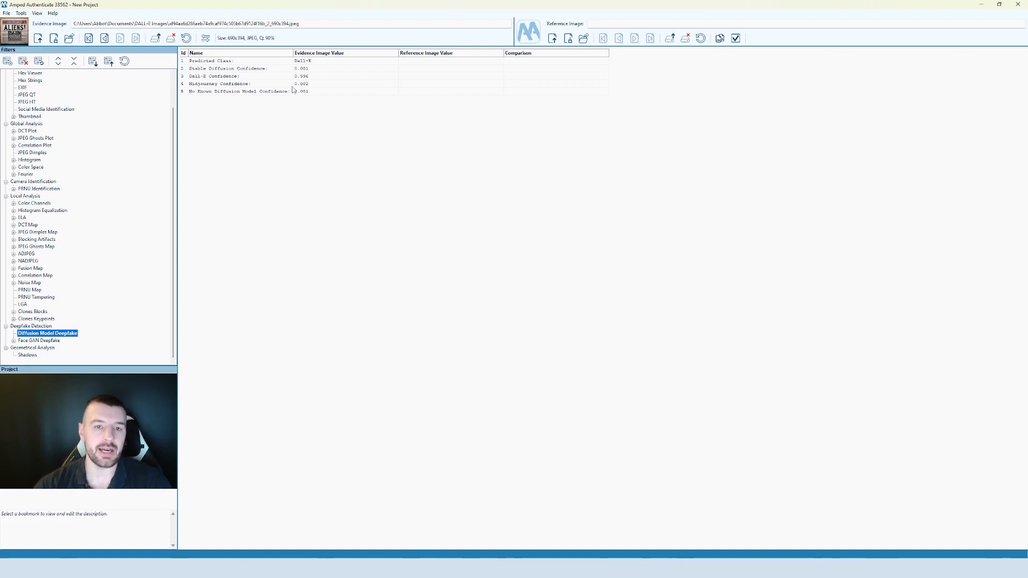
pyautogui.click(321, 77)
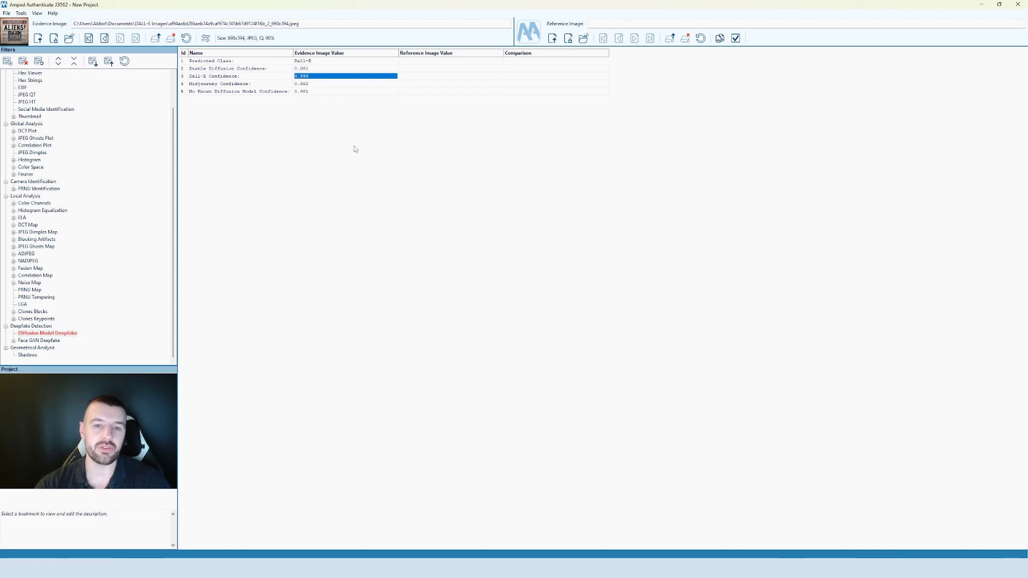
pyautogui.click(231, 78)
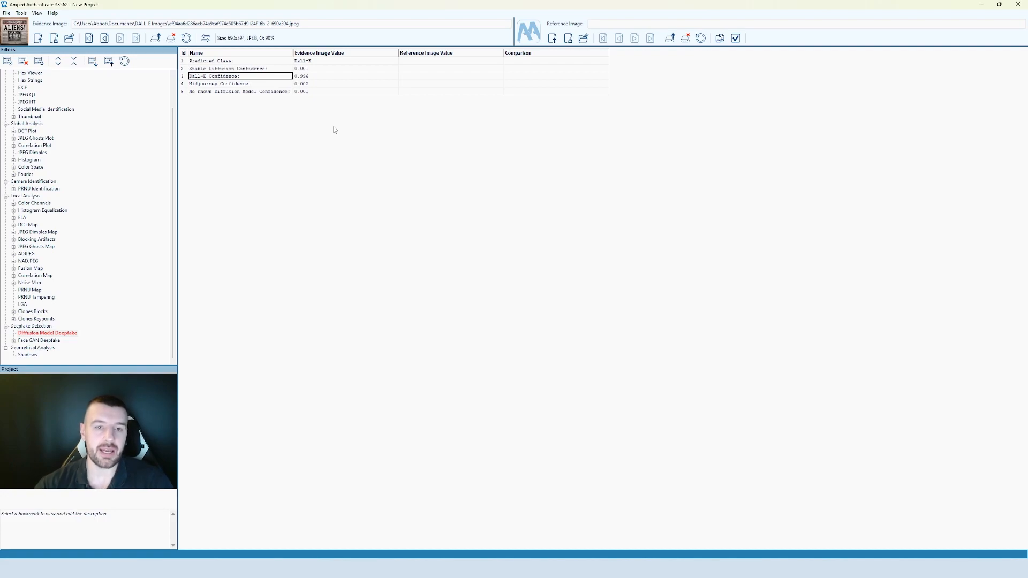
pyautogui.click(304, 92)
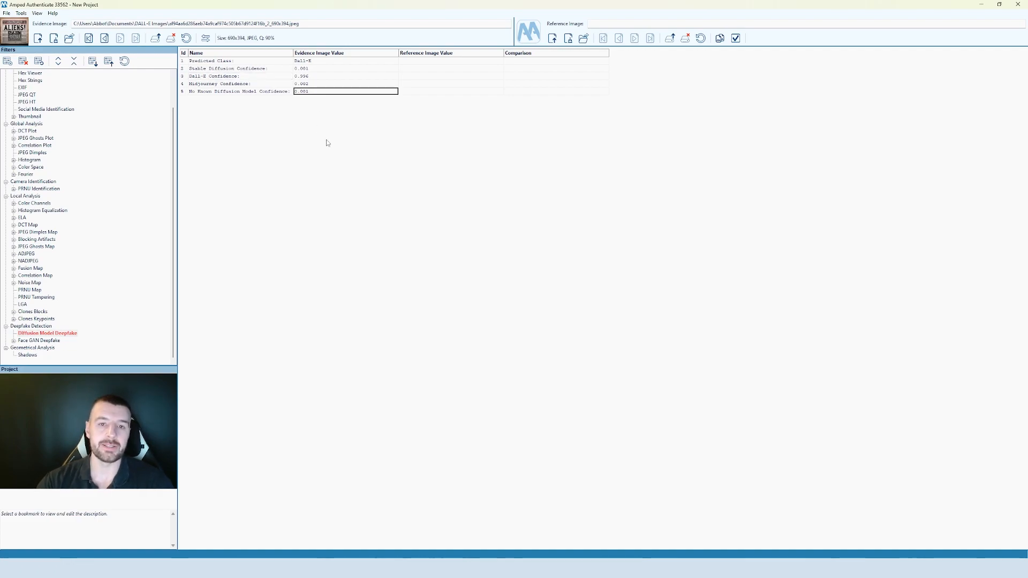
pyautogui.click(313, 76)
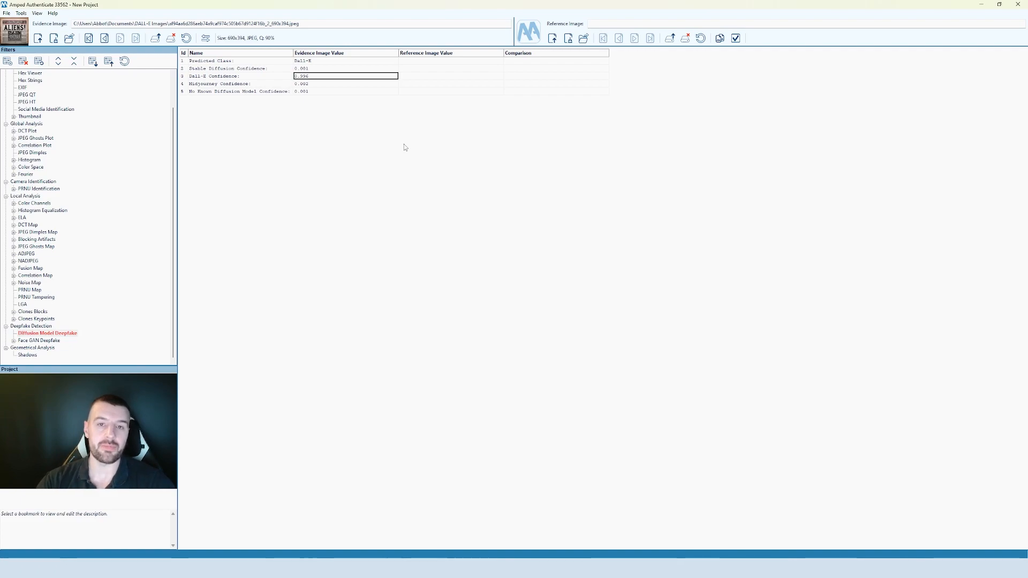
pyautogui.press('Down')
pyautogui.press('Down')
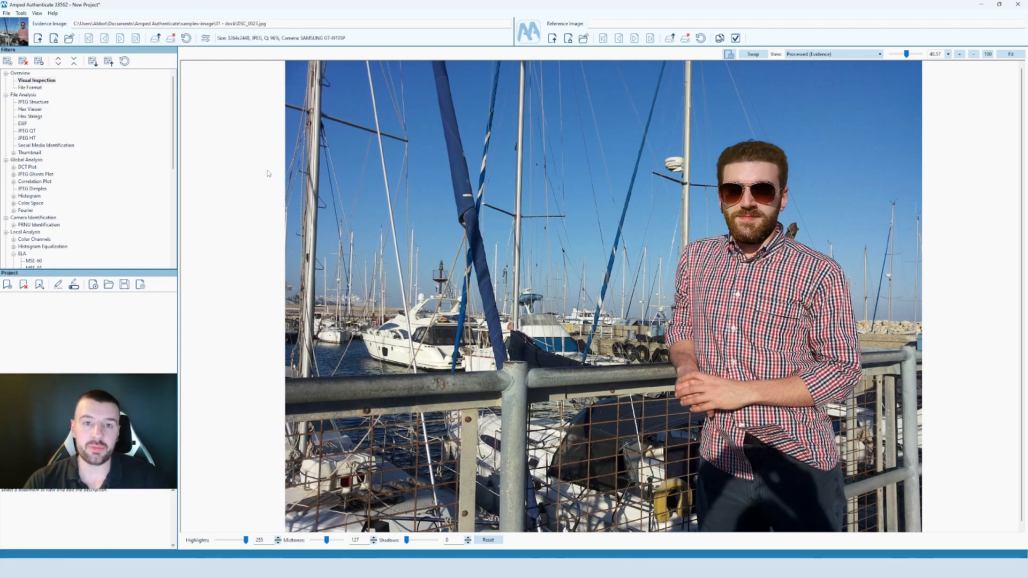
# Apply the ELA filter's MSE-80 configuration to the dock photo and bookmark the result in the project.
pyautogui.scroll(-6, 173, 127)
pyautogui.click(34, 166)
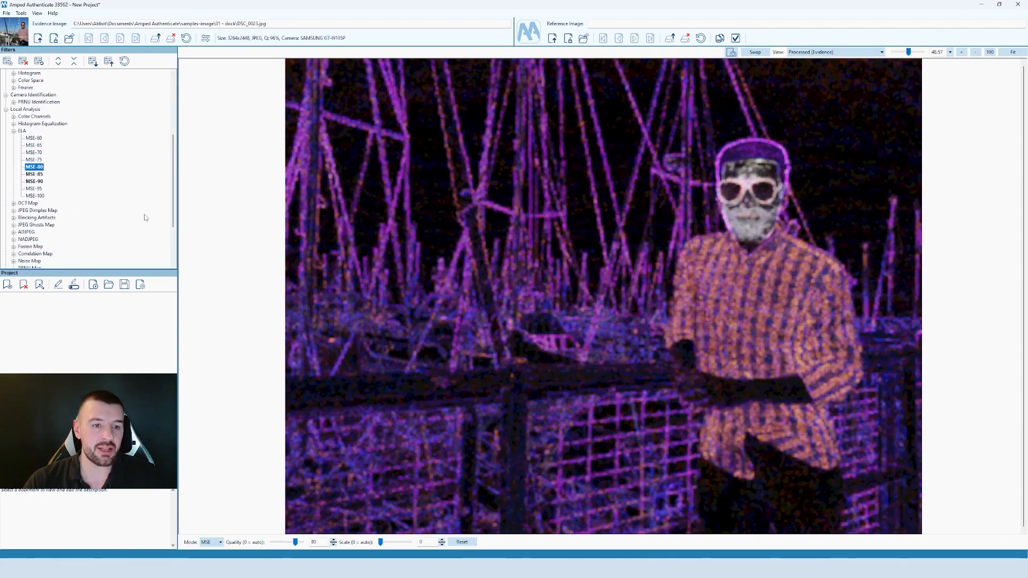
pyautogui.click(7, 284)
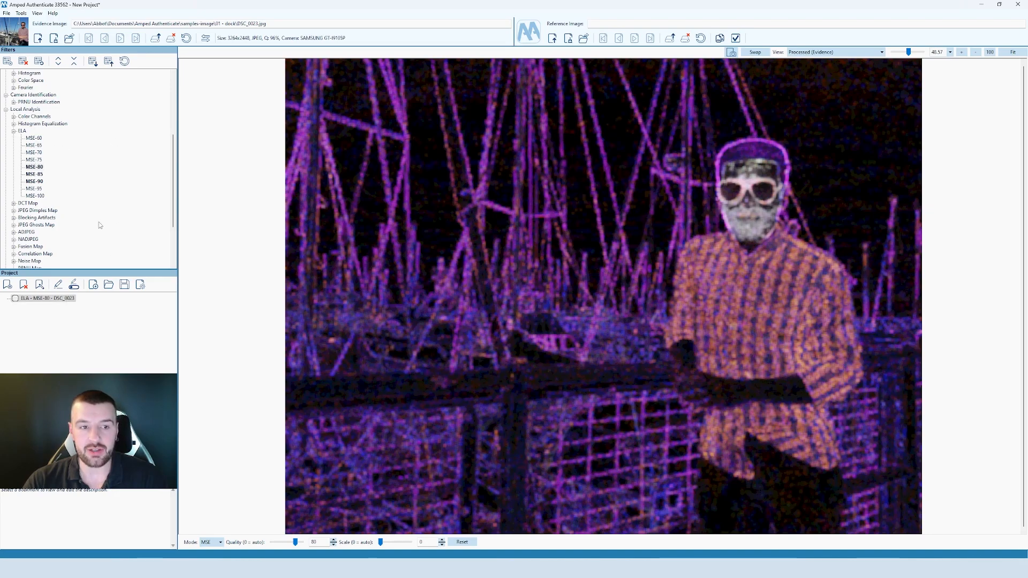
# Switch the ELA filter to MSE-90 and update the existing bookmark with that filter configuration.
pyautogui.click(34, 182)
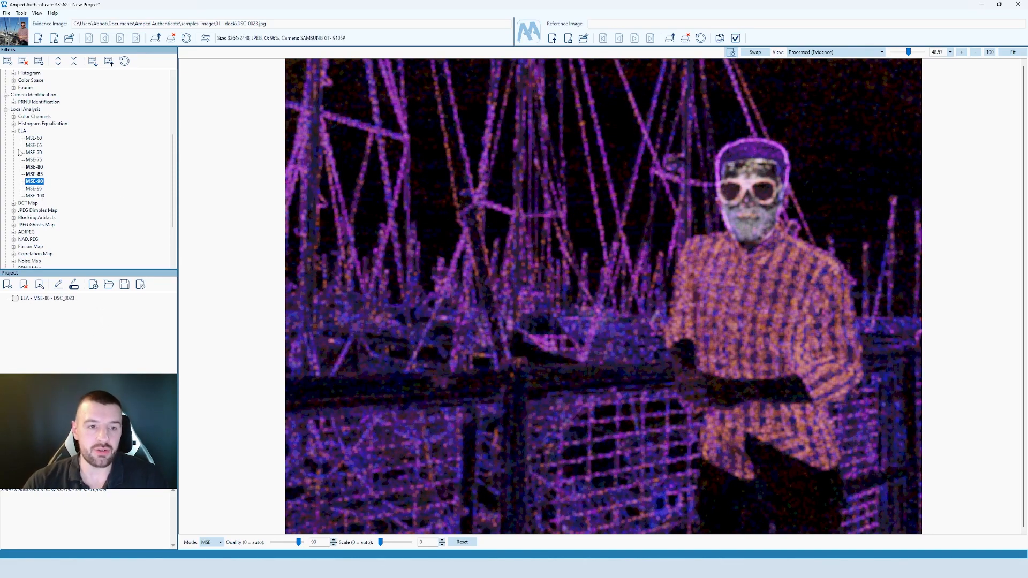
pyautogui.rightClick(42, 300)
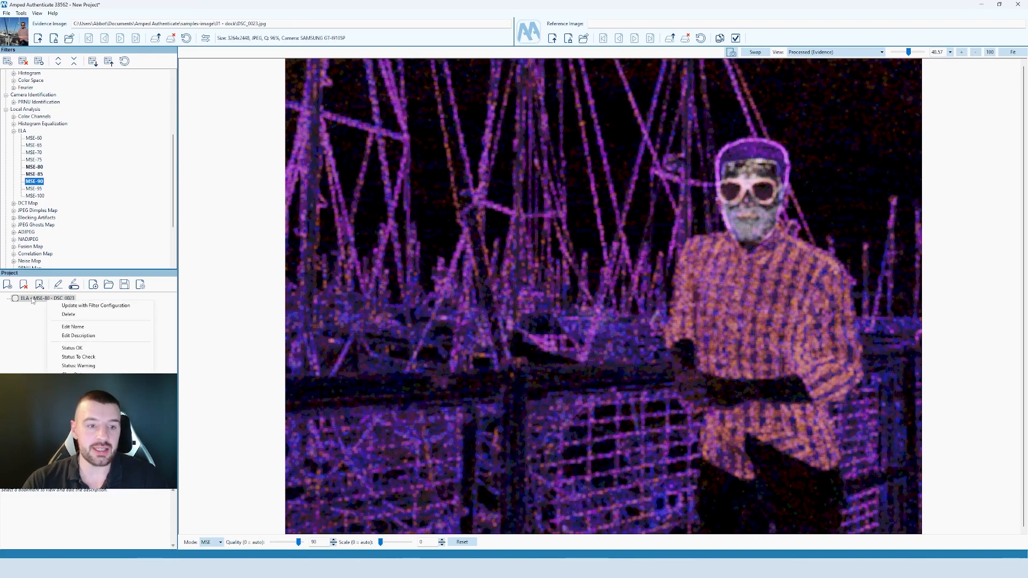
pyautogui.click(91, 306)
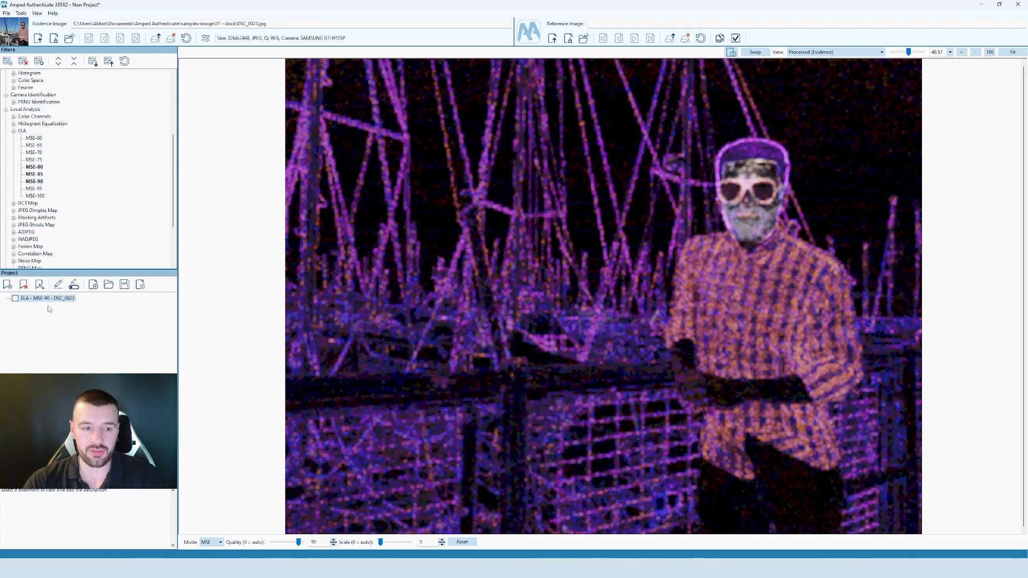
# Process the dock photo with ELA MSE-60 and update the bookmark with this filter configuration.
pyautogui.click(34, 137)
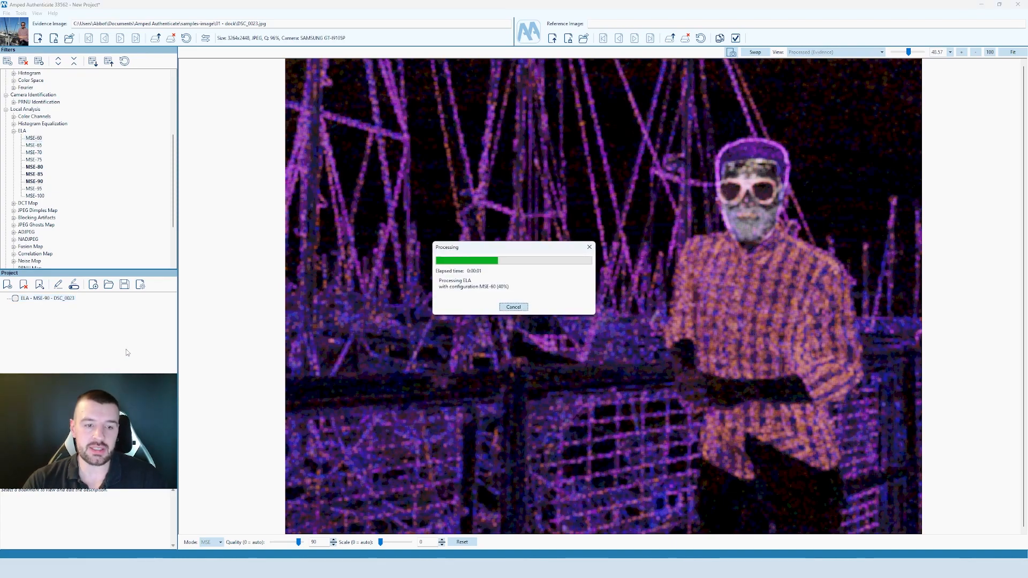
pyautogui.rightClick(66, 304)
pyautogui.click(85, 309)
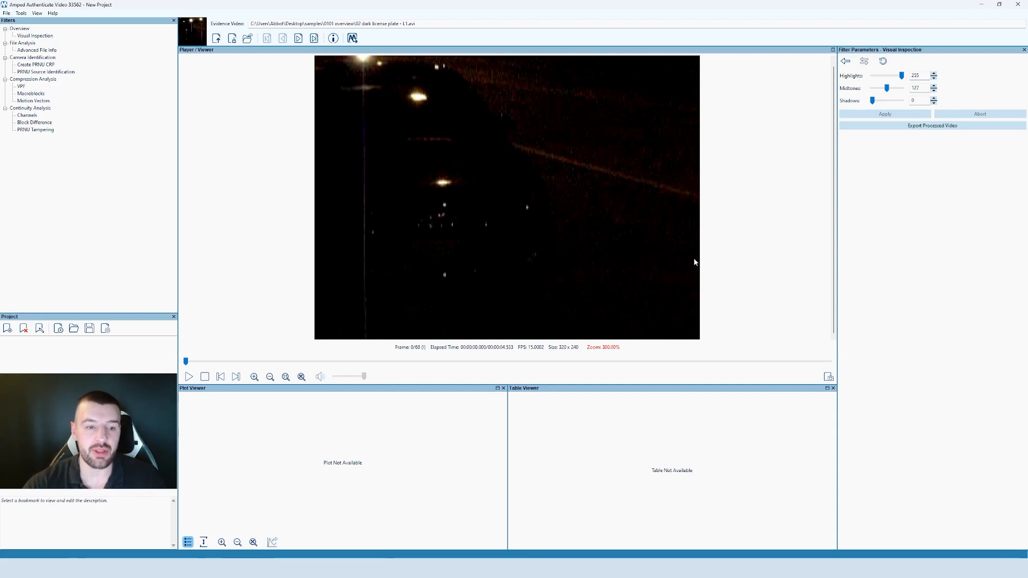
# Move the dark license plate video to frame 25 and bookmark that frame in the project.
pyautogui.moveTo(186, 362); pyautogui.dragTo(425, 373)
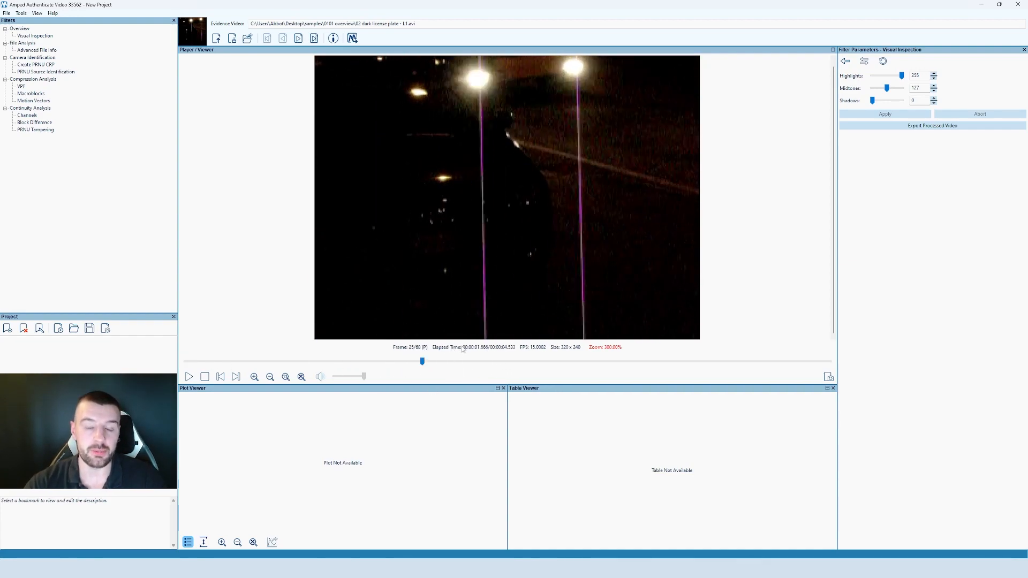
pyautogui.click(8, 328)
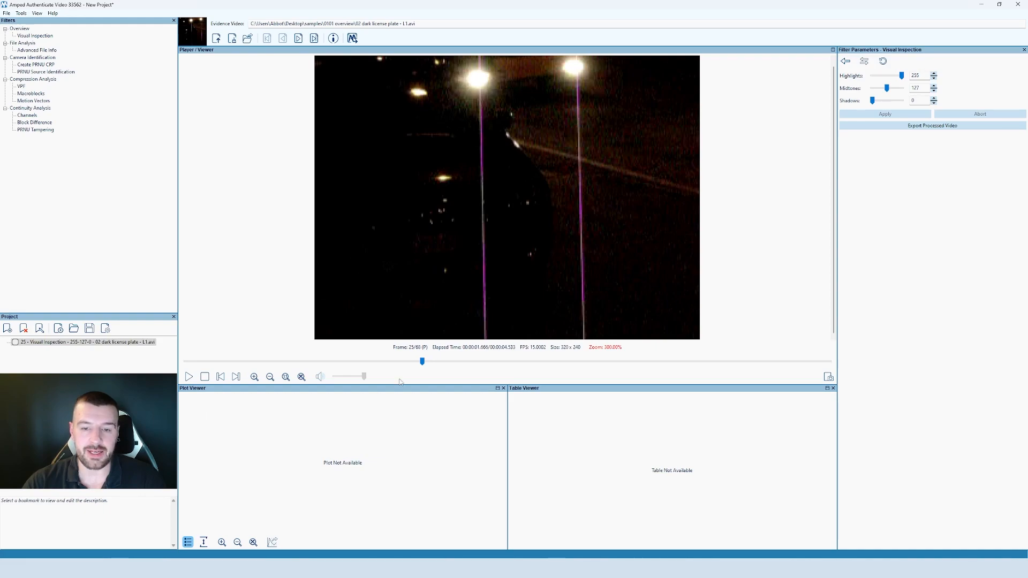
# Advance the video to frame 49 and update the existing bookmark with the current filter configuration.
pyautogui.moveTo(422, 363); pyautogui.dragTo(649, 364)
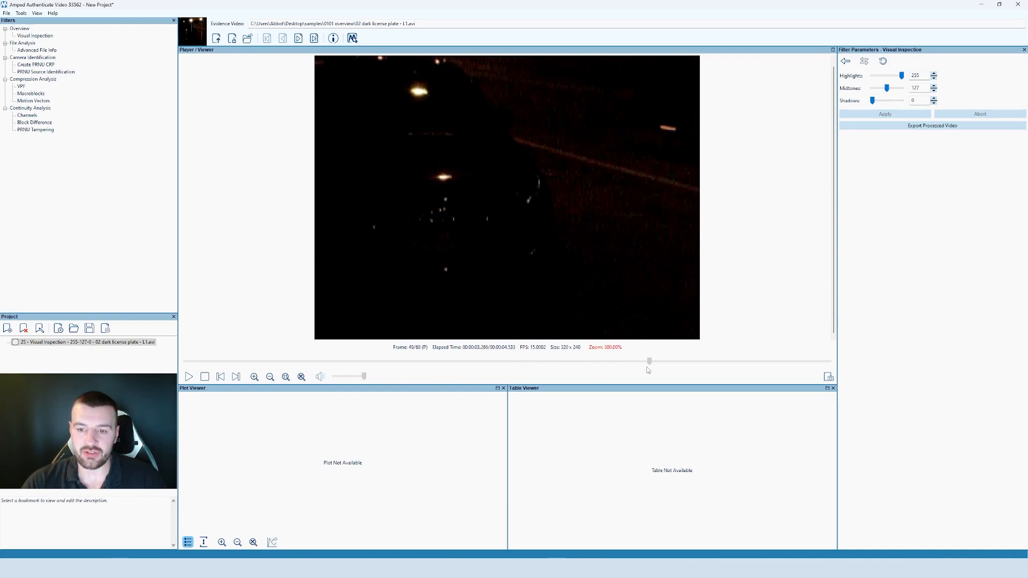
pyautogui.rightClick(86, 343)
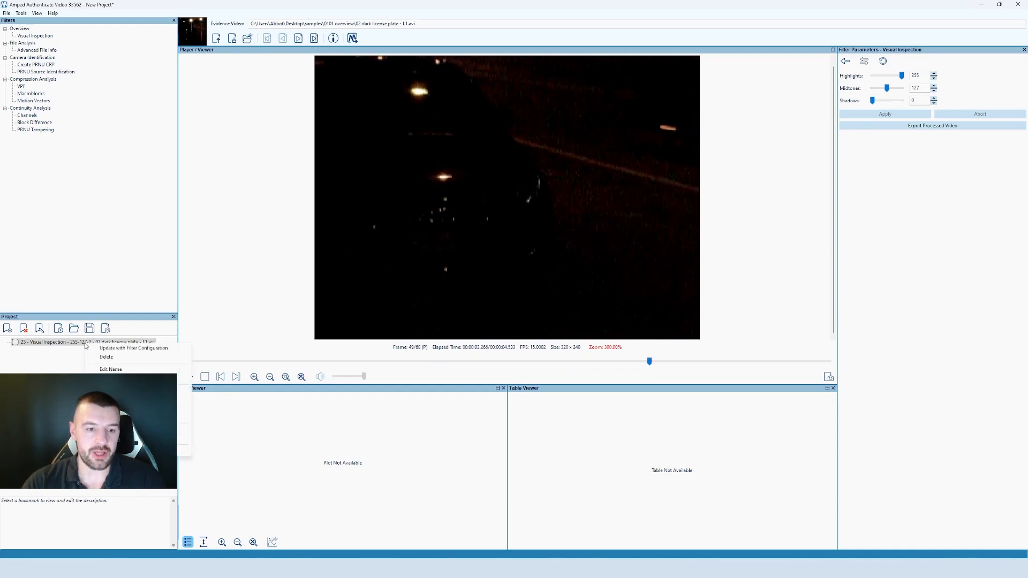
pyautogui.click(112, 348)
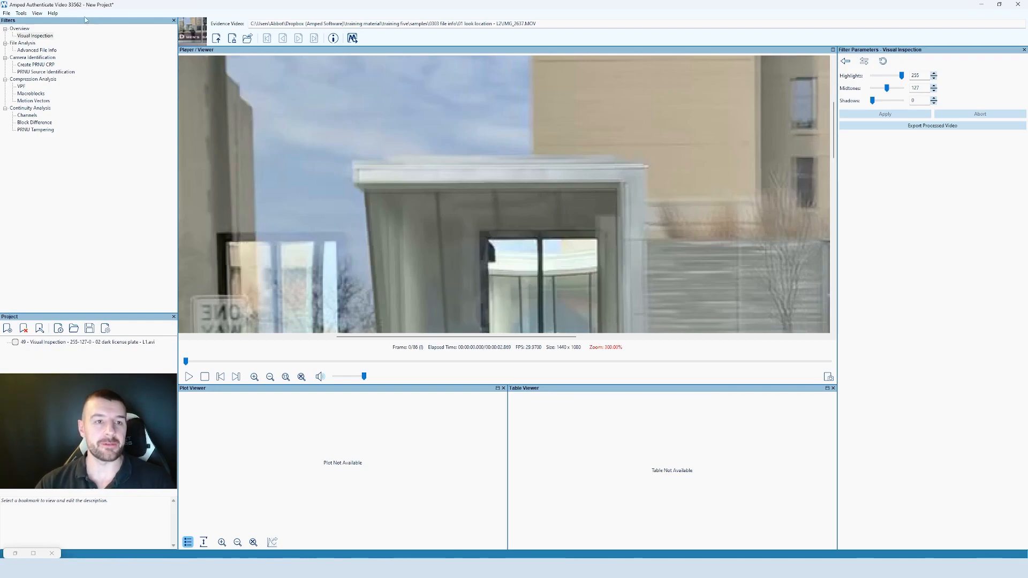
# Show the video's location on Google Maps and check the sun position for its location and date on Suncalc.org.
pyautogui.click(21, 13)
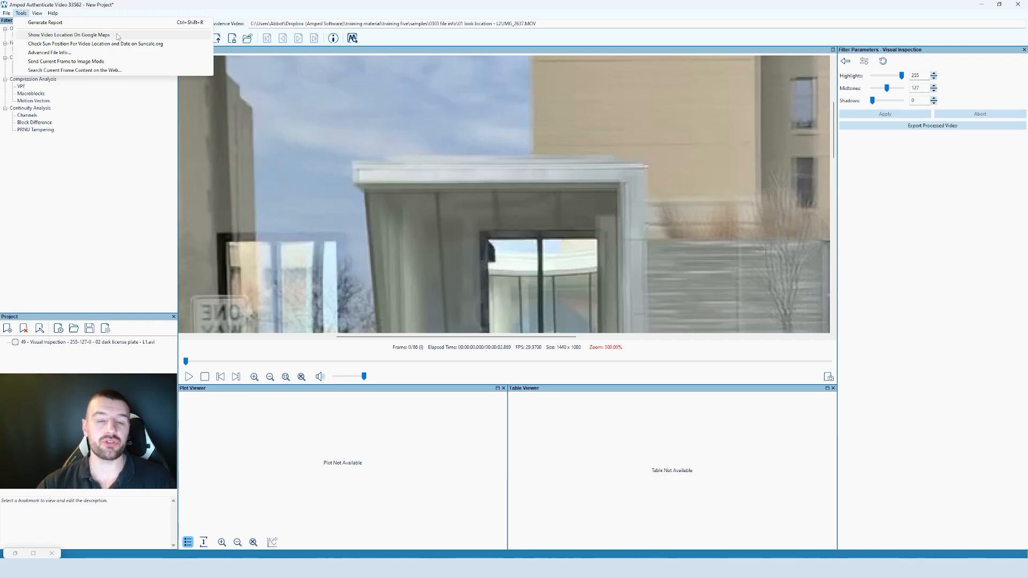
pyautogui.click(65, 35)
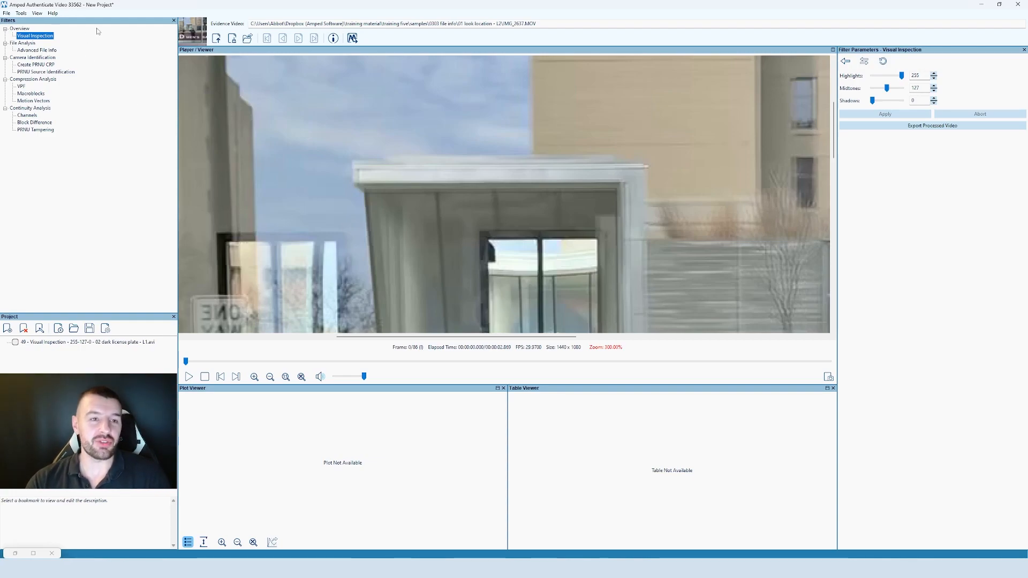
pyautogui.click(23, 14)
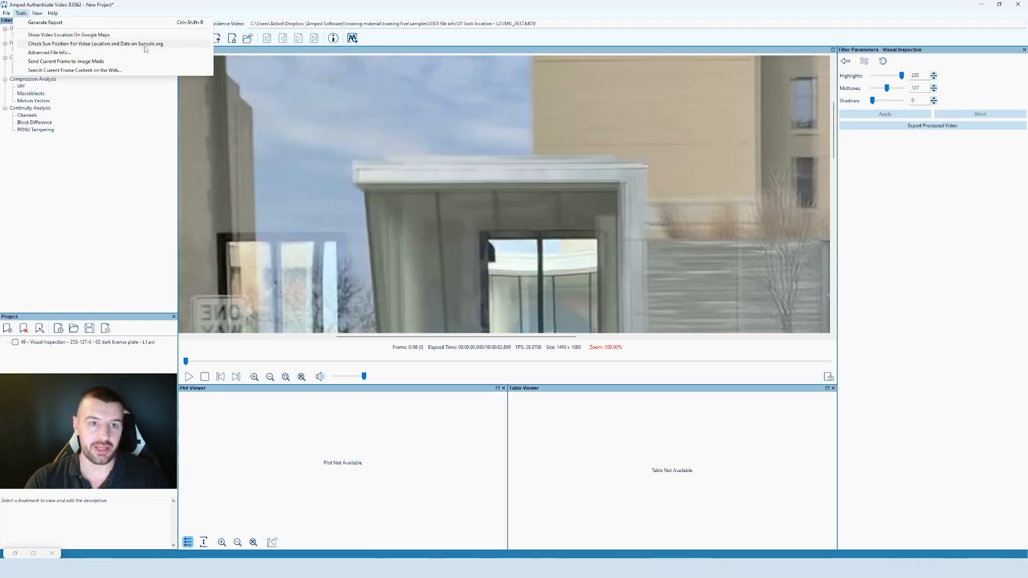
pyautogui.click(115, 45)
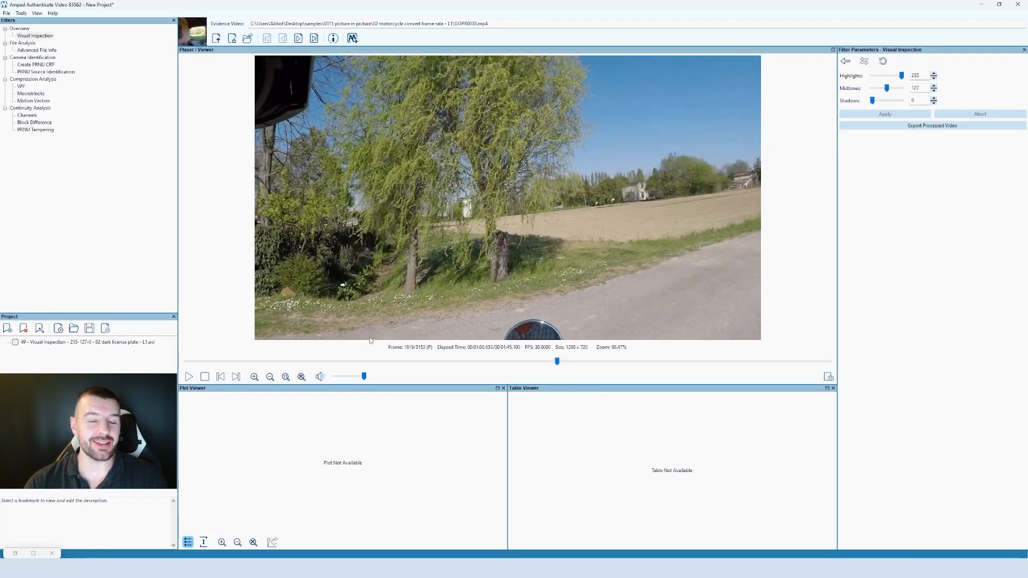
# Play the motorcycle video up to the parked caravan and step back to frame 1925.
pyautogui.click(20, 13)
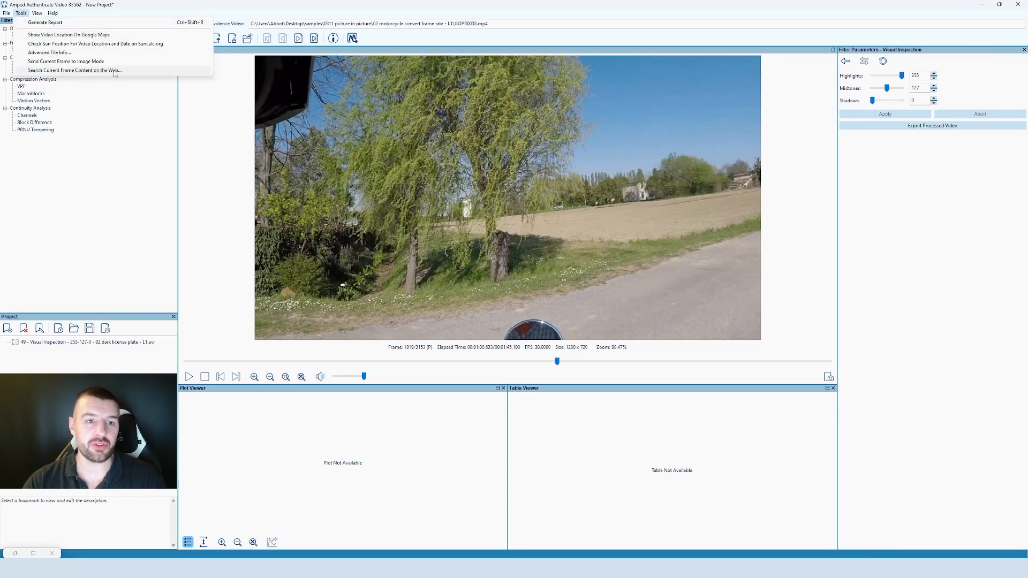
pyautogui.click(191, 379)
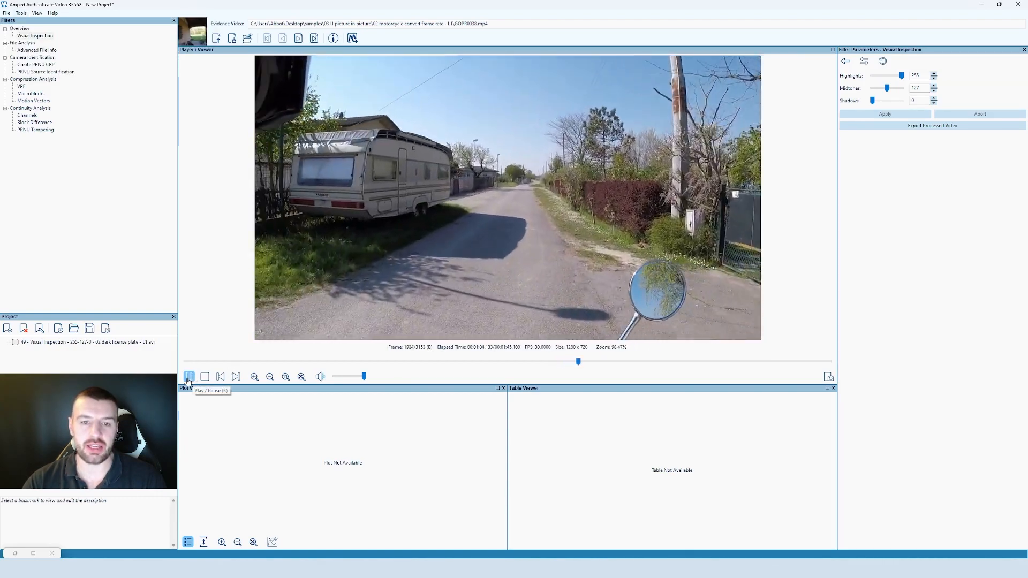
pyautogui.click(188, 377)
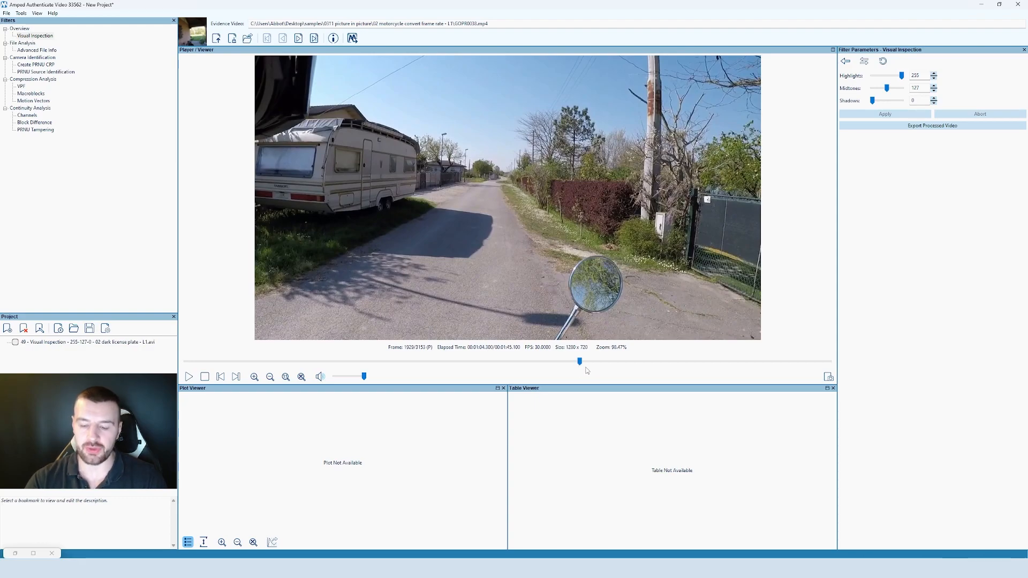
pyautogui.press('Left')
pyautogui.press('Left')
pyautogui.press('Left')
pyautogui.press('Left')
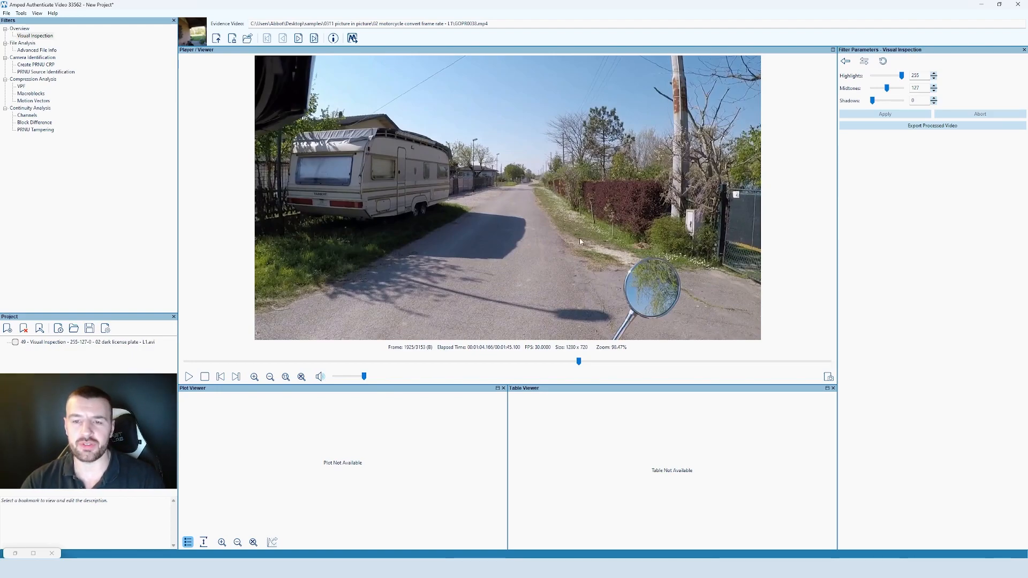
# Search the current frame's content on the web with Google Lens and adjust the search area around the caravan.
pyautogui.click(21, 13)
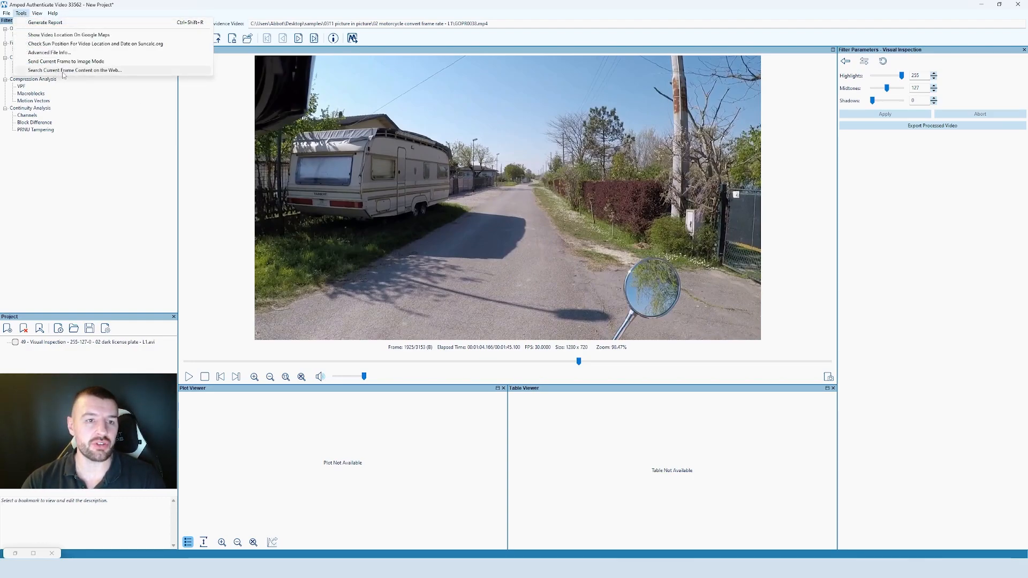
pyautogui.click(98, 71)
pyautogui.click(78, 63)
pyautogui.click(72, 79)
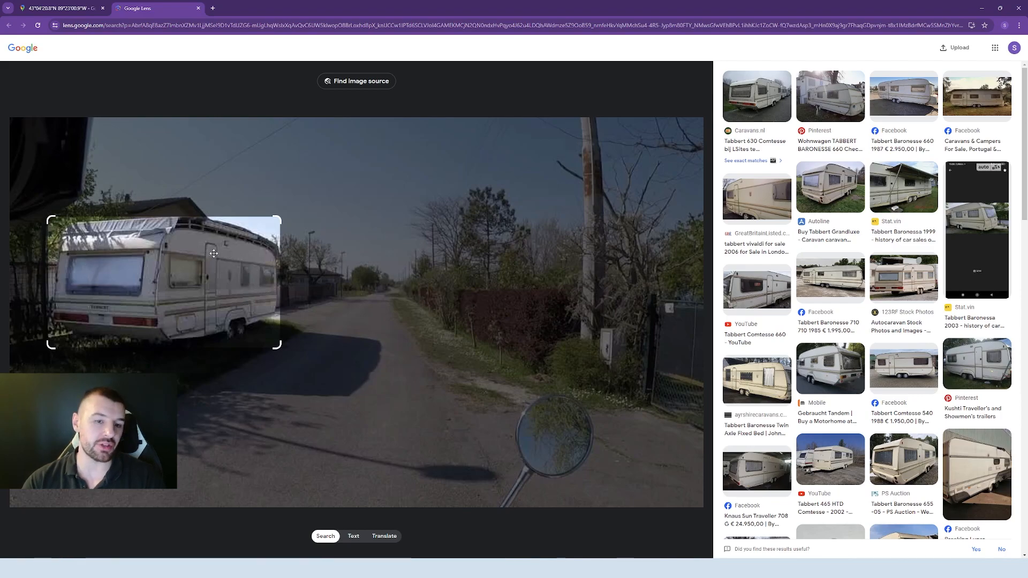
pyautogui.moveTo(279, 344)
pyautogui.mouseDown()
pyautogui.moveTo(421, 437)
pyautogui.moveTo(289, 354)
pyautogui.mouseUp()
pyautogui.moveTo(148, 275); pyautogui.dragTo(190, 290)
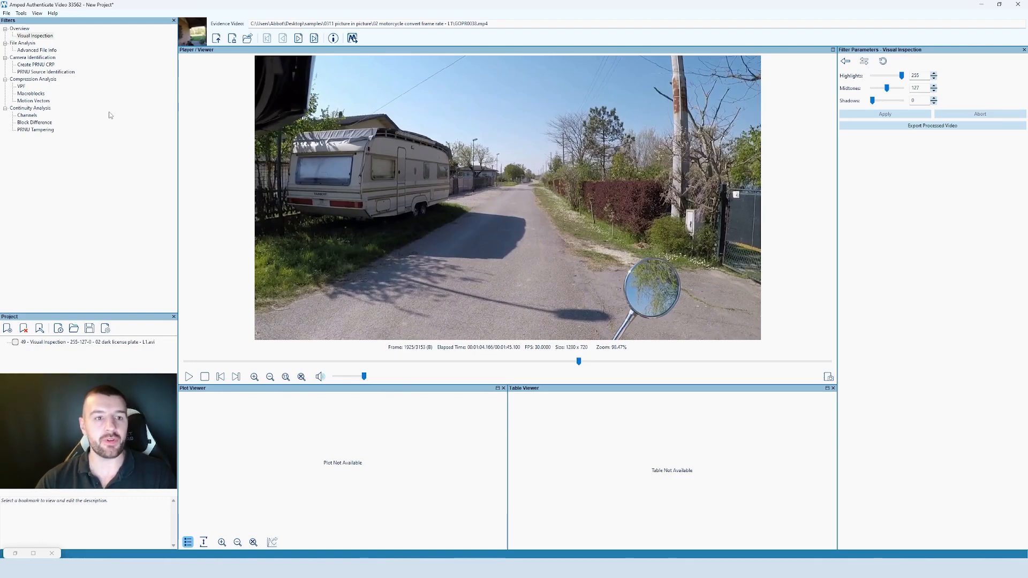
# Open the Macroblocks analysis for the motorcycle video and overlay the macroblock types, leaving the subdivision grid off.
pyautogui.click(30, 94)
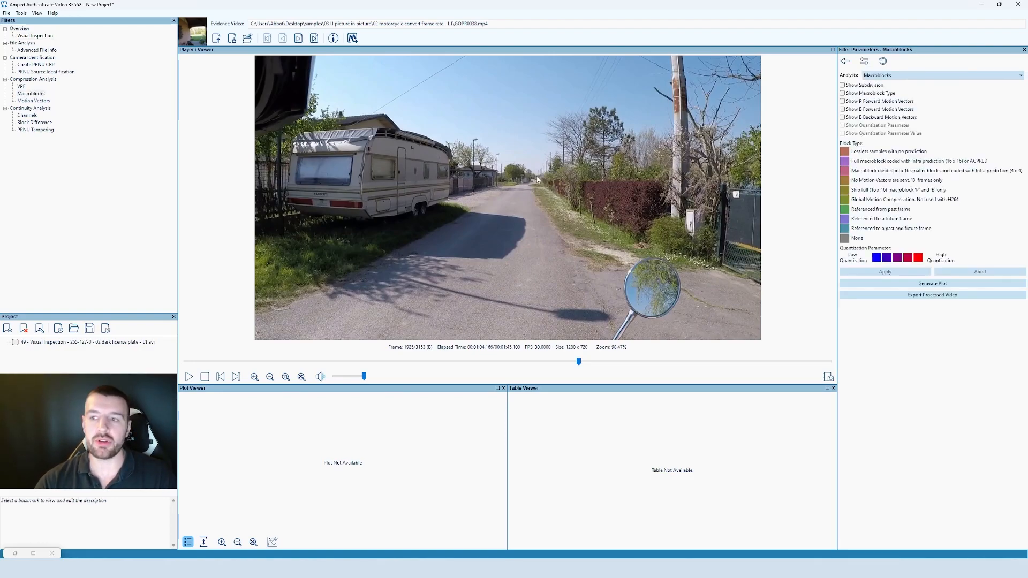
pyautogui.click(844, 85)
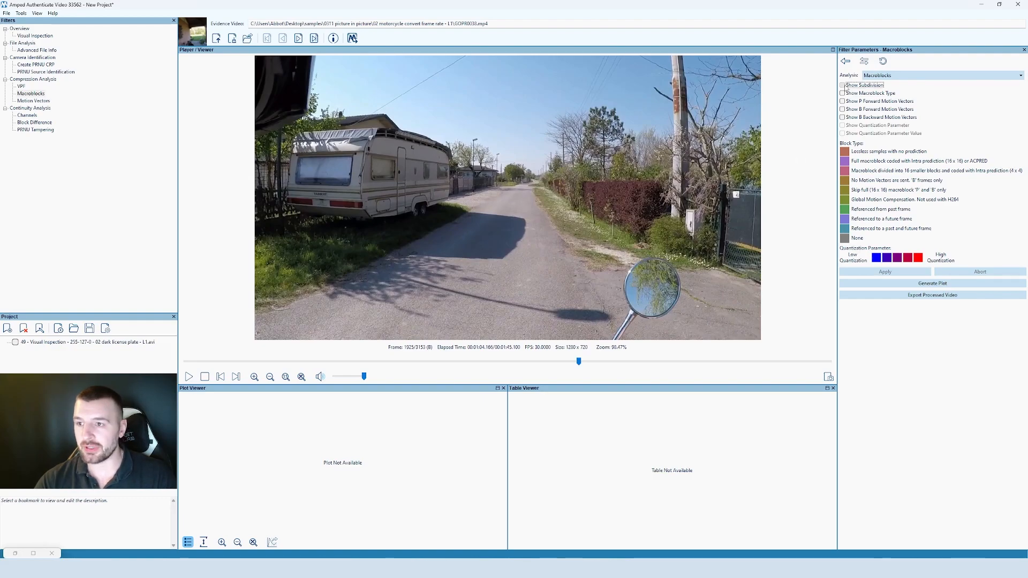
pyautogui.click(842, 93)
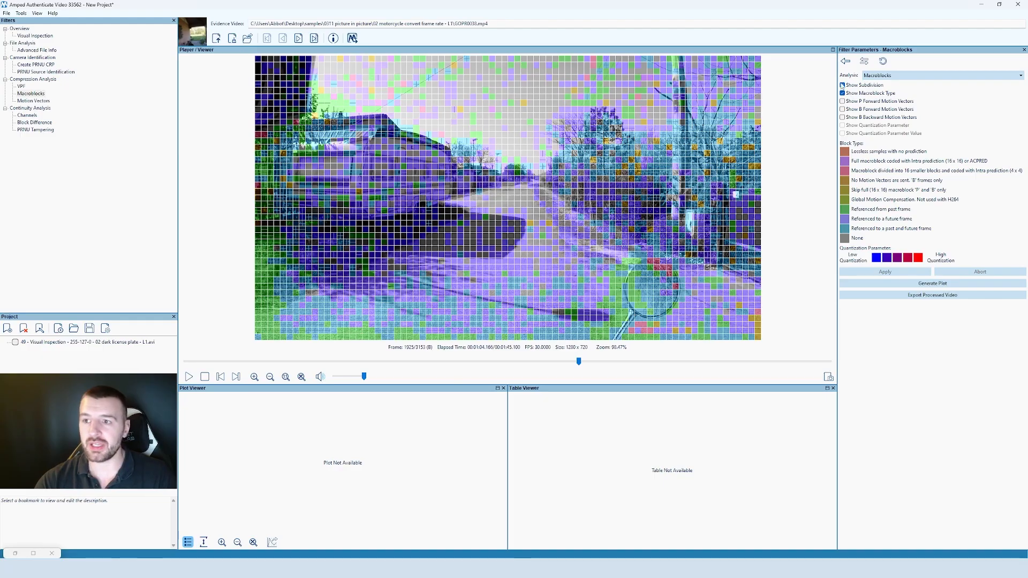
pyautogui.click(842, 85)
# Play the video with the macroblock type overlay, then return to frame 1724 and play from there to examine the block types.
pyautogui.click(189, 376)
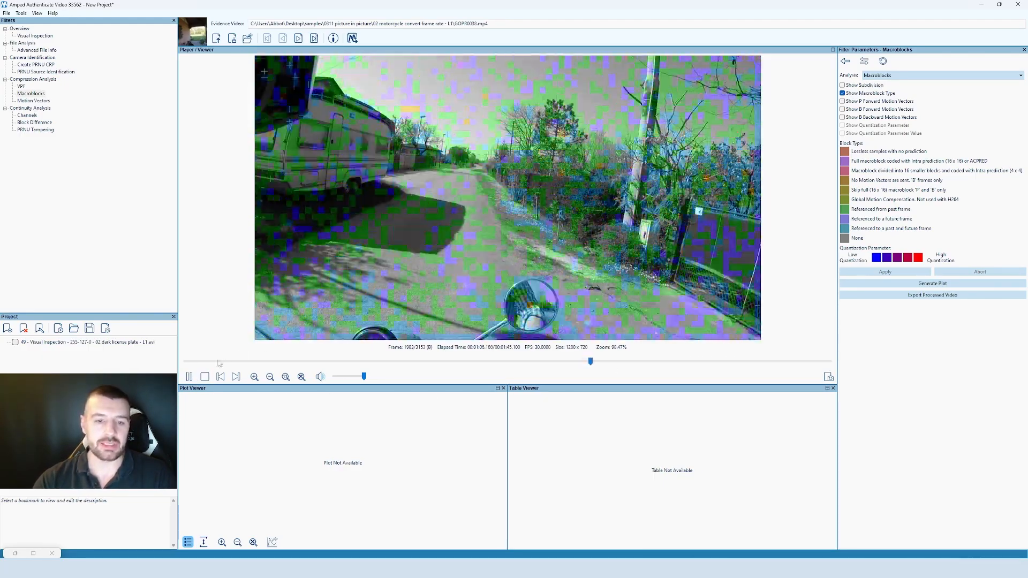
pyautogui.click(191, 378)
pyautogui.moveTo(593, 361); pyautogui.dragTo(537, 361)
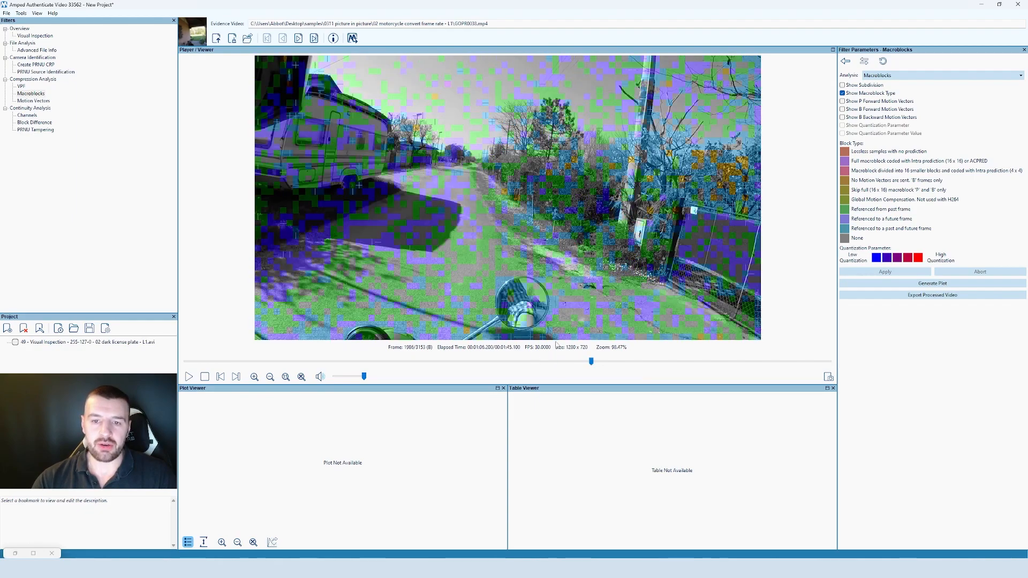
pyautogui.press('space')
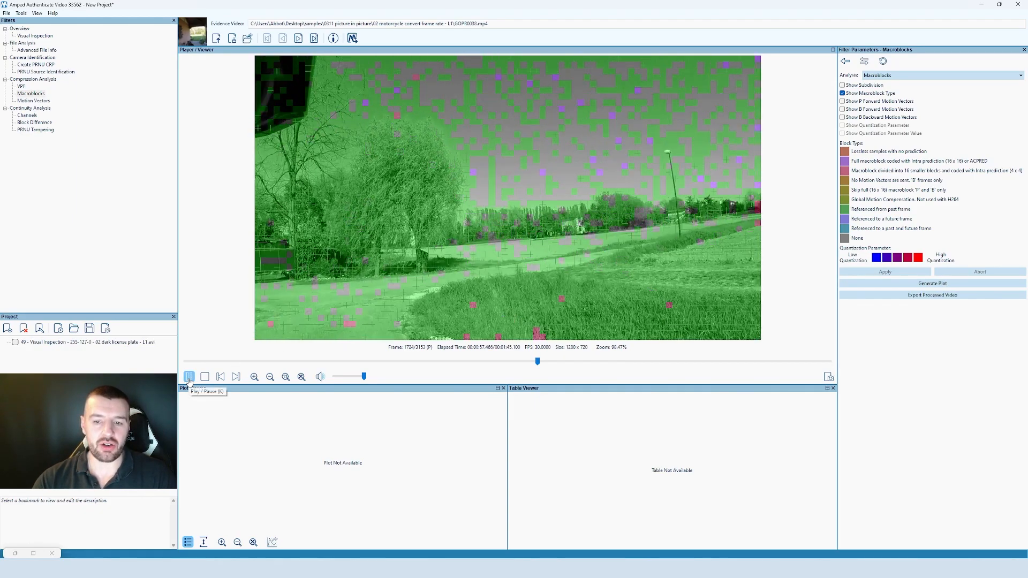
# Pause at frame 1757, generate the macroblocks plot and switch its curve from intra to inter, then to copied macroblock counts.
pyautogui.press('space')
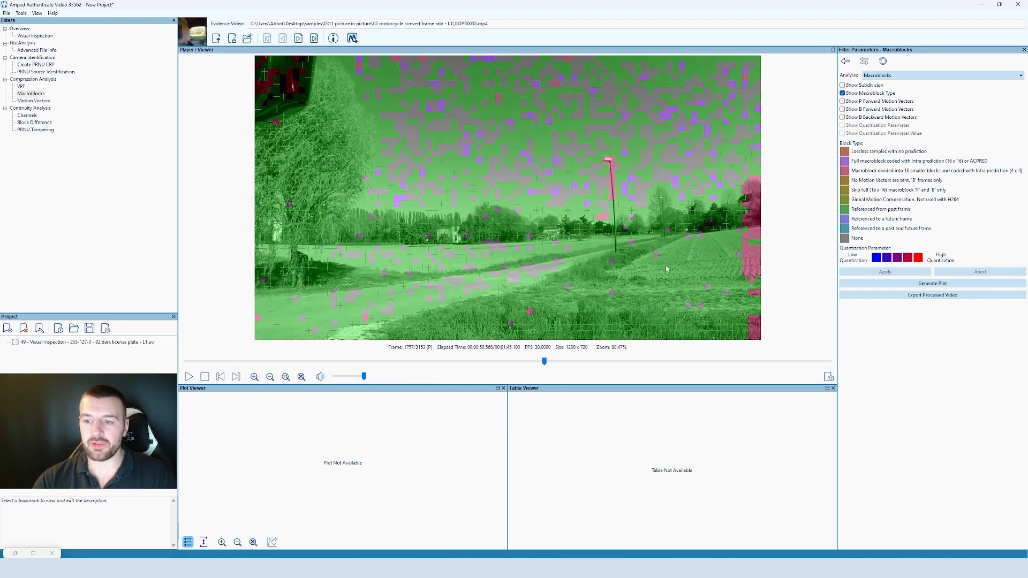
pyautogui.click(927, 284)
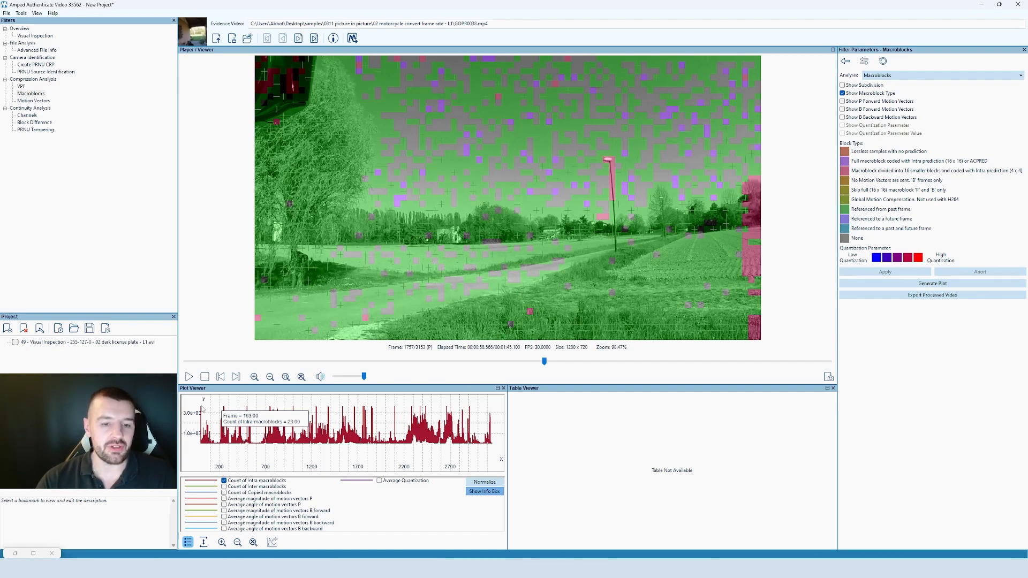
pyautogui.click(224, 480)
pyautogui.click(224, 486)
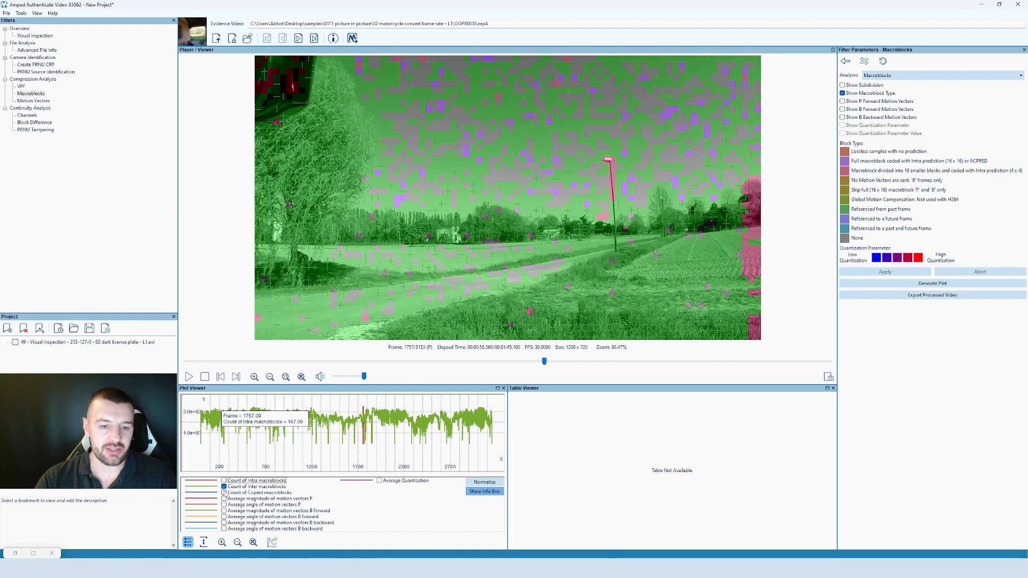
pyautogui.click(224, 486)
pyautogui.click(223, 493)
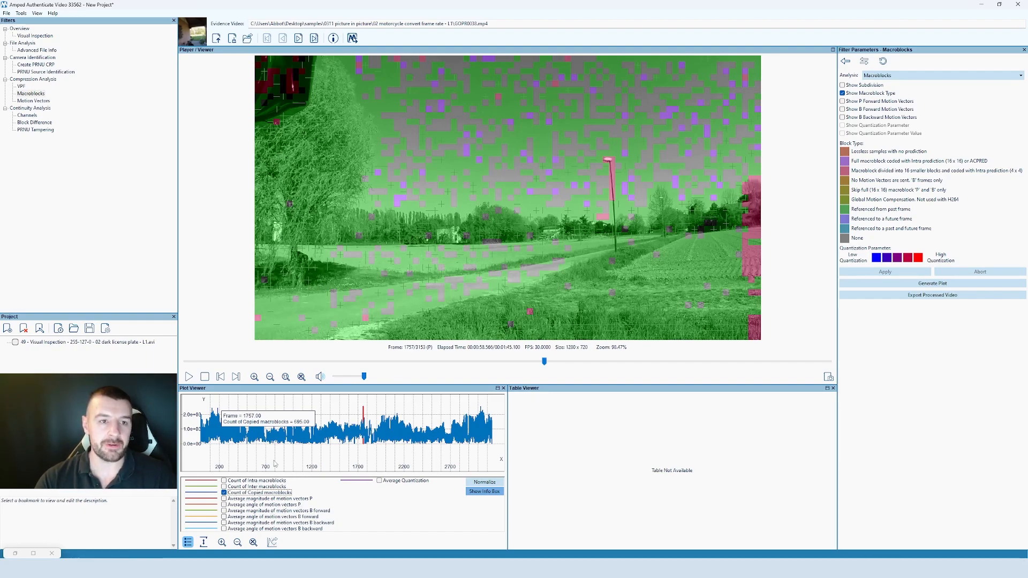
# Open the Block Difference analysis for the motorcycle video and play it from near the beginning.
pyautogui.click(45, 123)
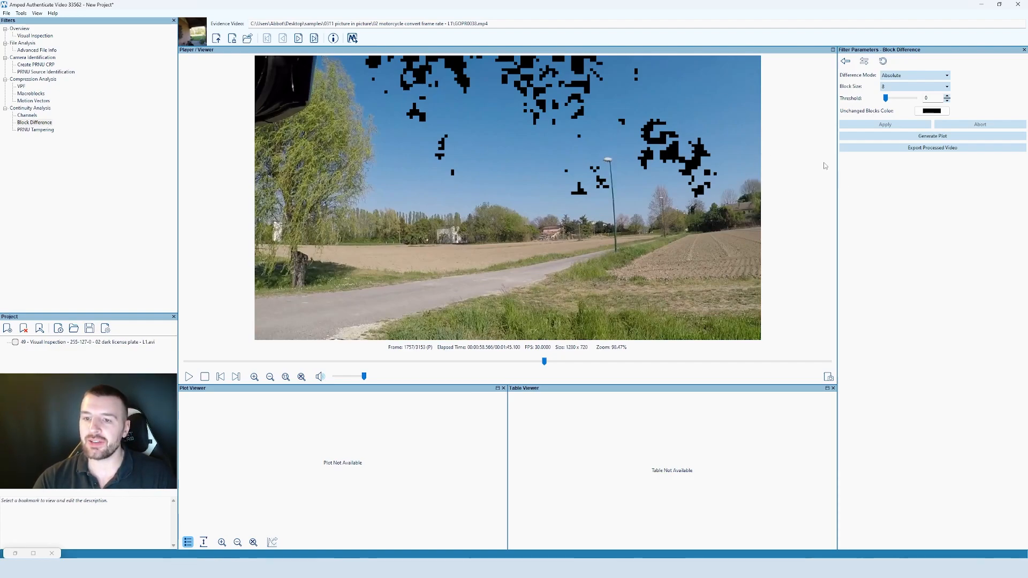
pyautogui.moveTo(329, 361); pyautogui.dragTo(236, 361)
pyautogui.press('space')
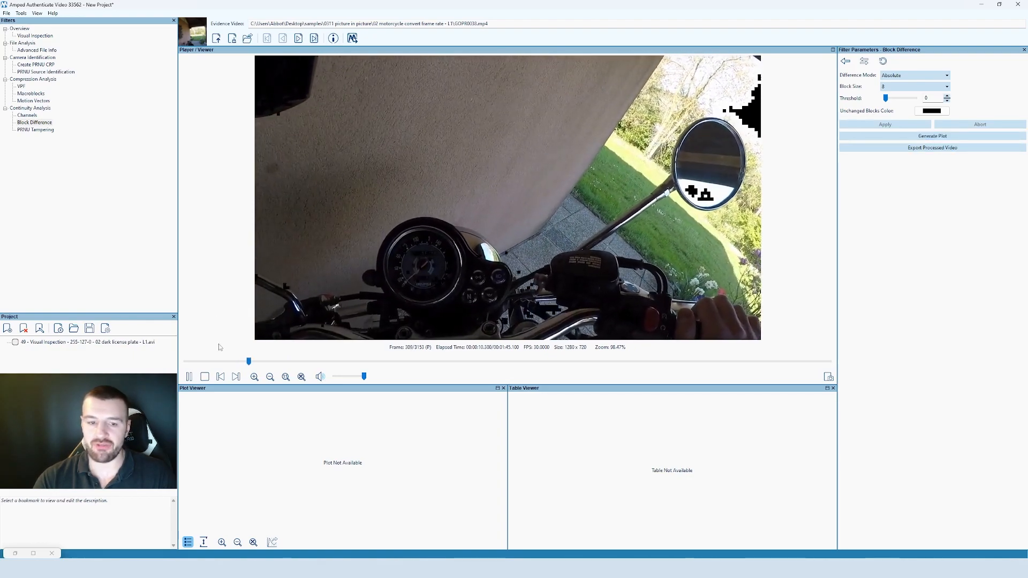
# Generate the block difference plot, jump to frame 794 from it and add the count of unchanged blocks alongside the changed blocks.
pyautogui.click(868, 136)
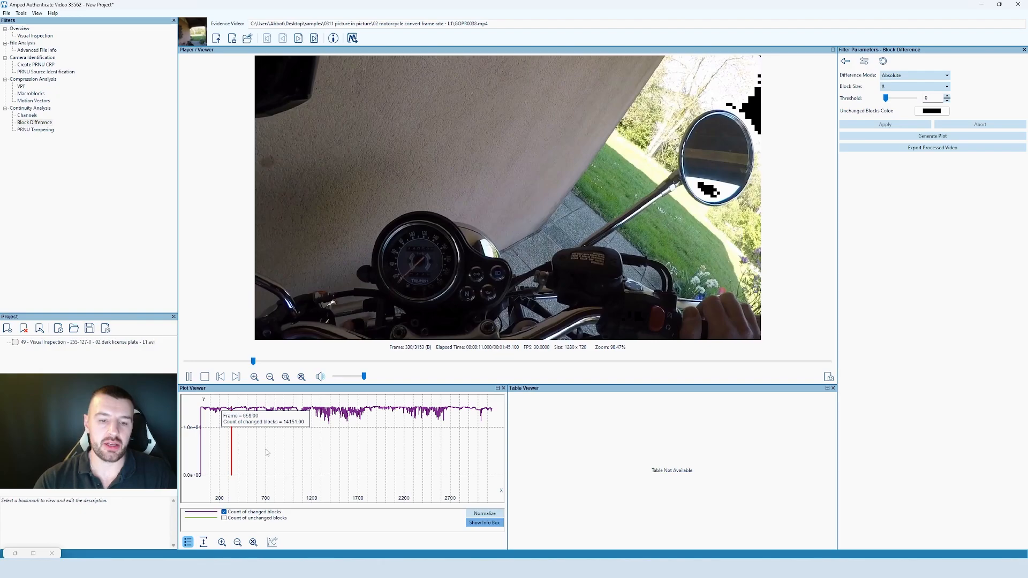
pyautogui.click(274, 445)
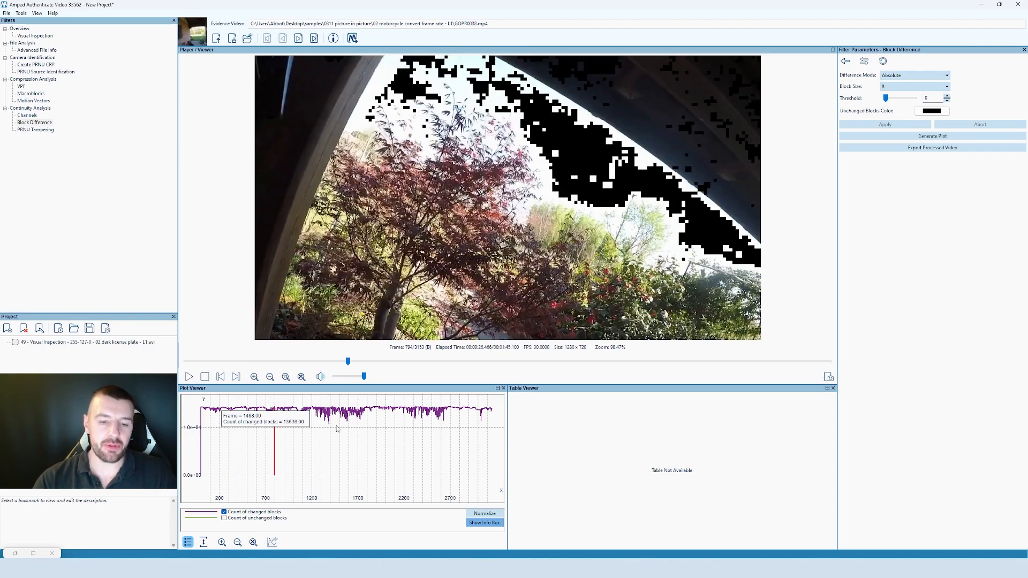
pyautogui.click(223, 518)
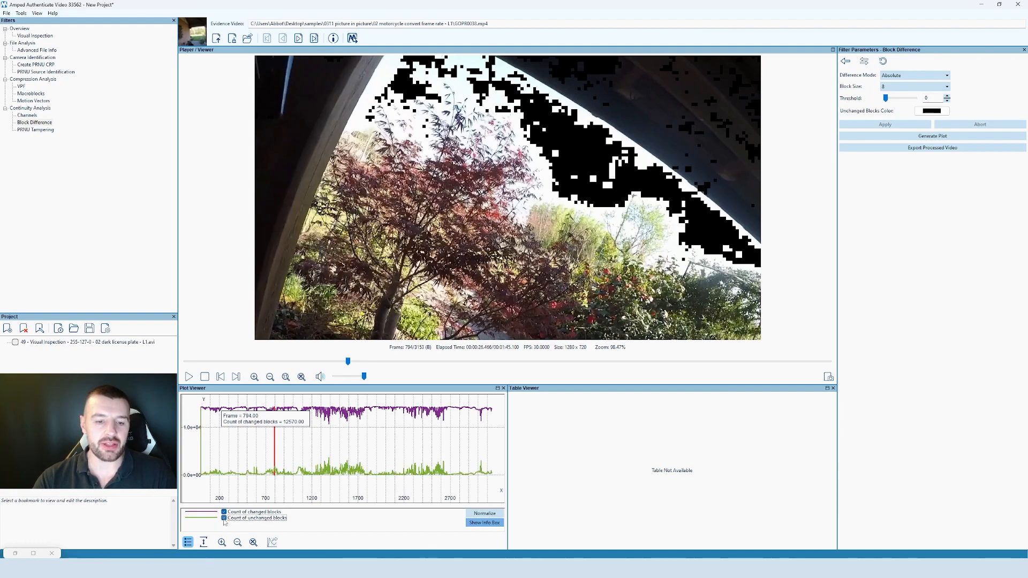